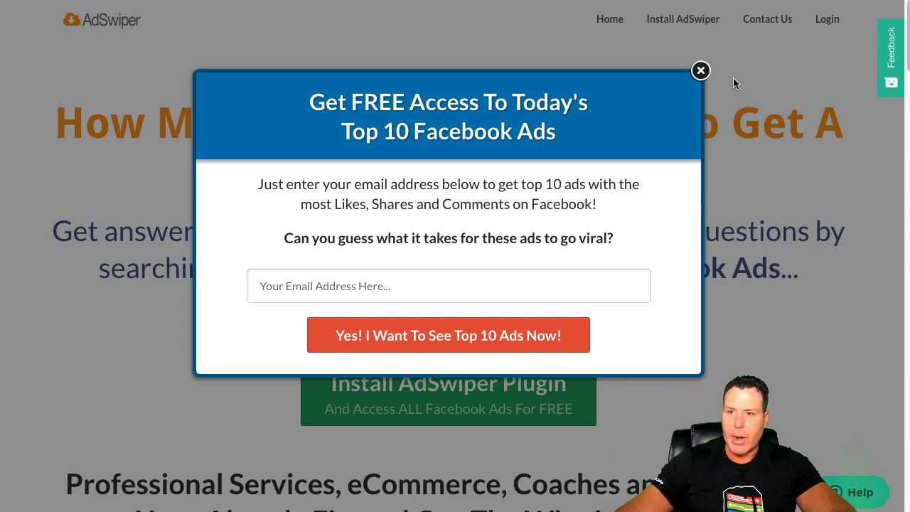
- Close the free top-10-ads email signup popup to reveal the AdSwiper page
left_click(700, 71)
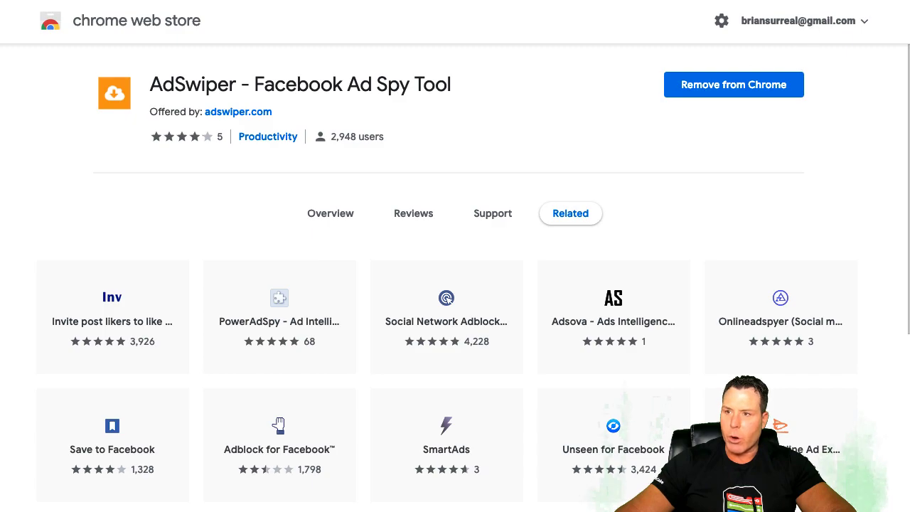
- Switch from the Chrome Web Store tab to the next tab and scroll down the Facebook news feed
mouse_move(840, 3)
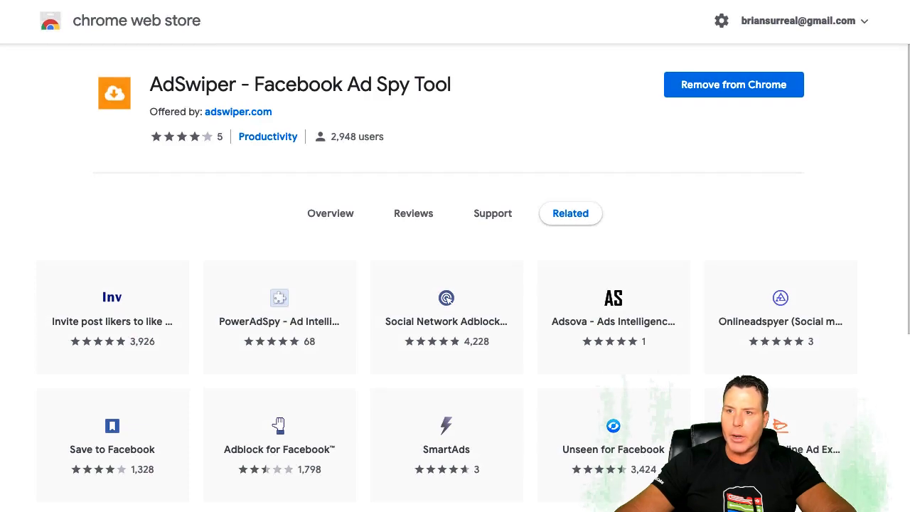
key("ctrl+Tab")
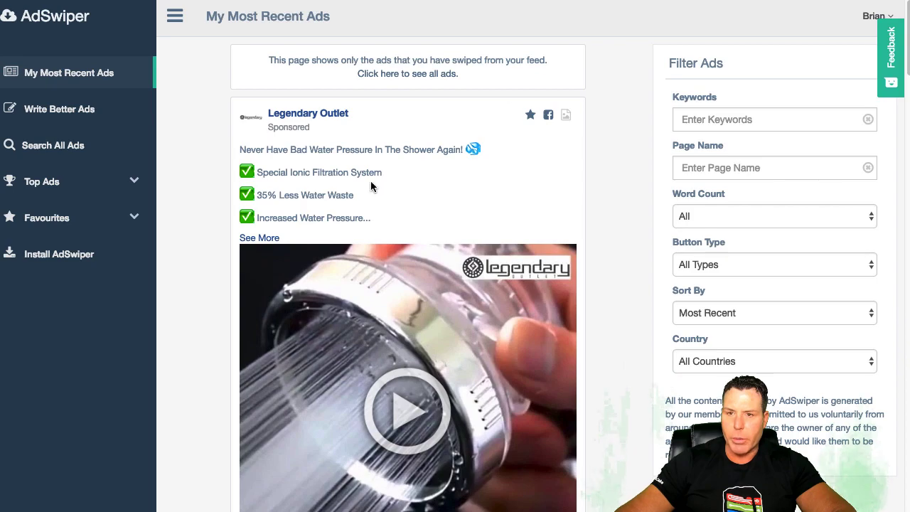
scroll(754, 60, "down", 2)
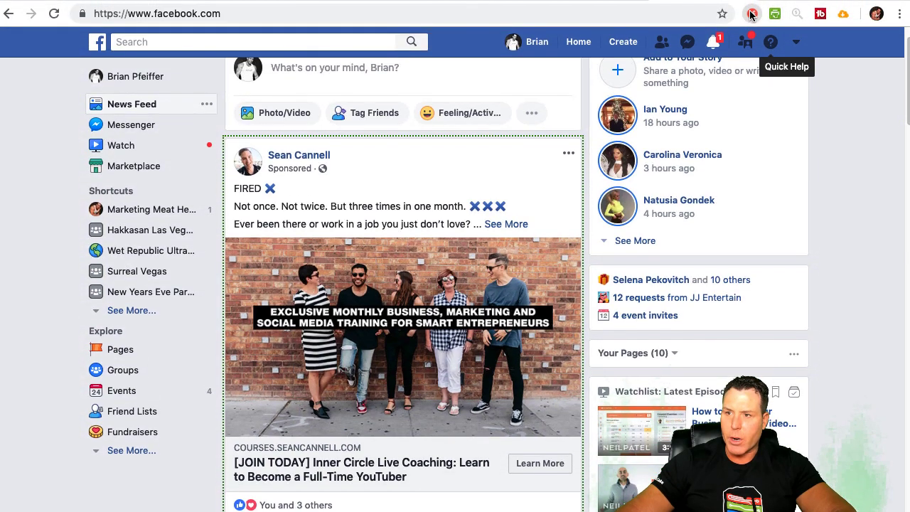
- Open the Turbo Ad Finder panel, scroll through the ads-only feed, then close the panel
left_click(753, 14)
scroll(383, 292, "down", 10)
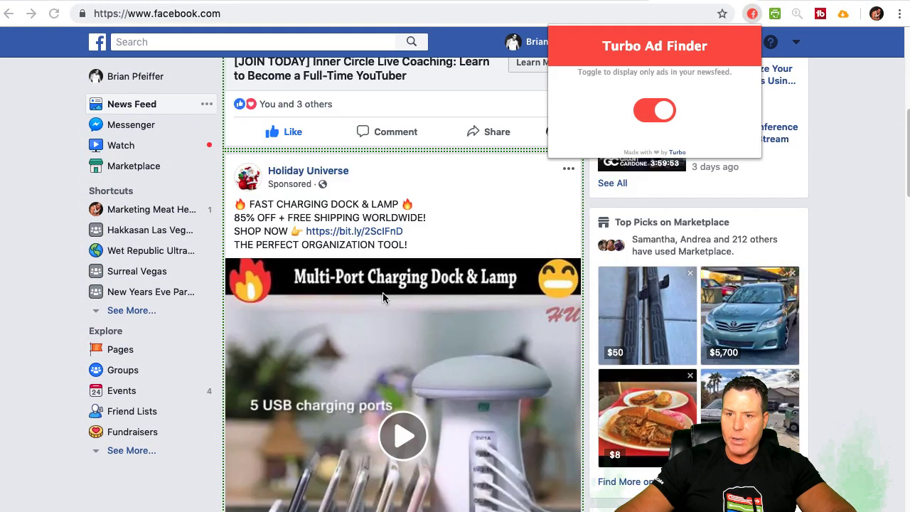
scroll(383, 293, "down", 10)
scroll(383, 294, "up", 12)
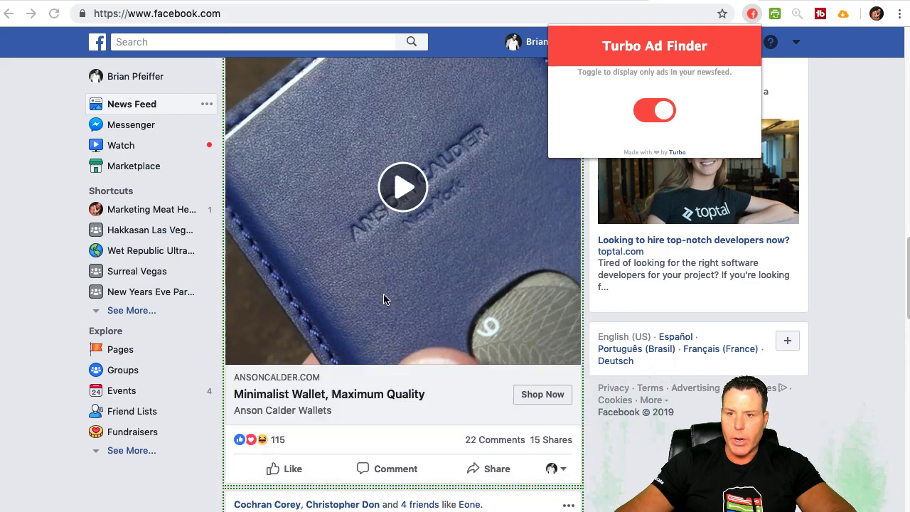
scroll(380, 206, "up", 6)
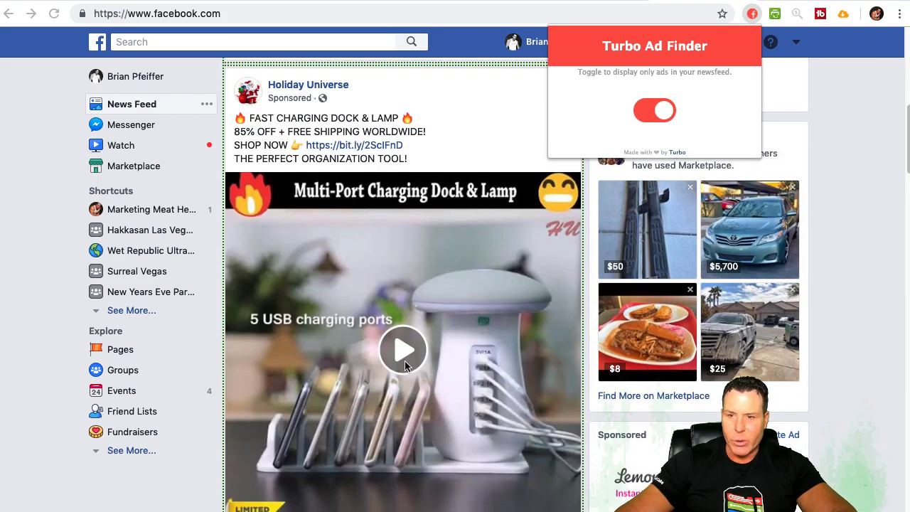
scroll(424, 277, "down", 2)
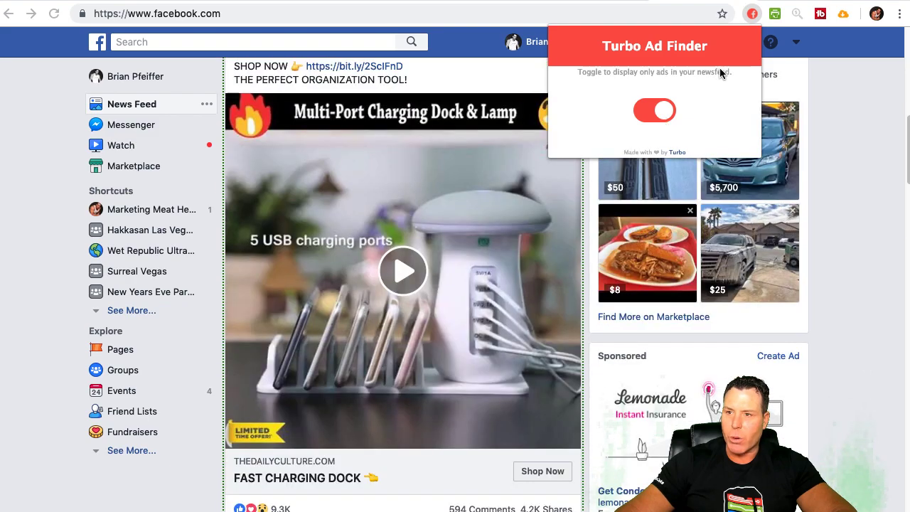
left_click(751, 16)
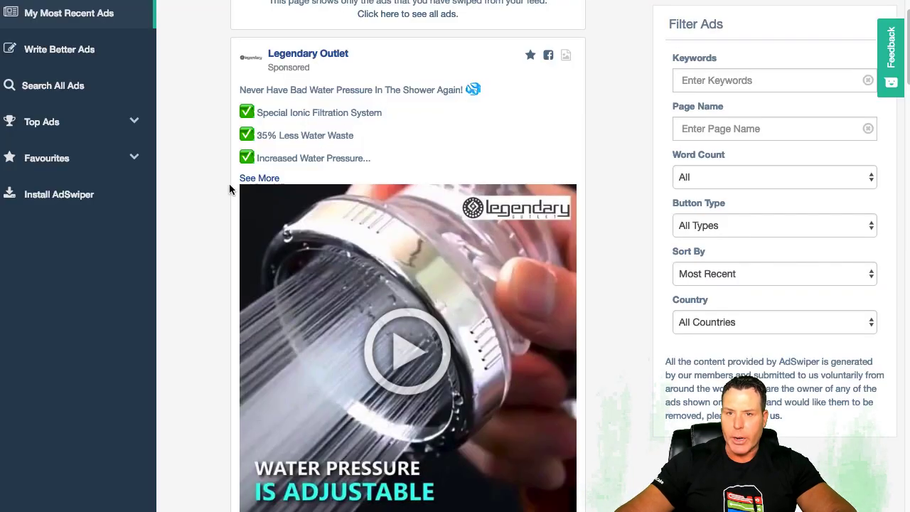
- Reload My Most Recent Ads so the newly swiped side-sleeper pillow ad appears at the top
scroll(112, 122, "up", 2)
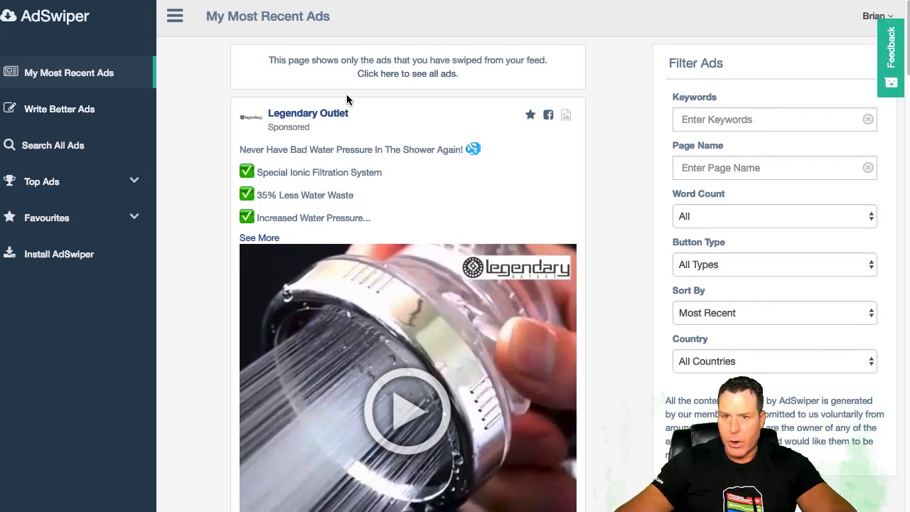
left_click(77, 80)
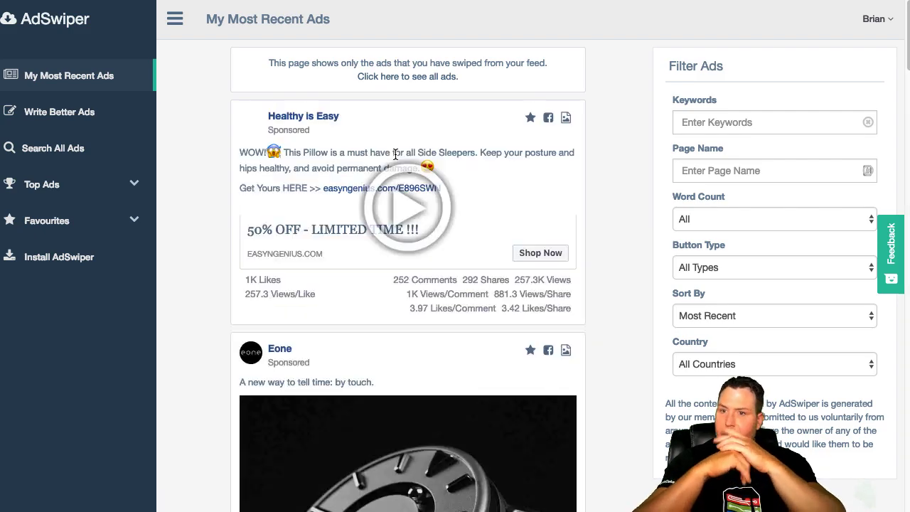
scroll(395, 154, "down", 3)
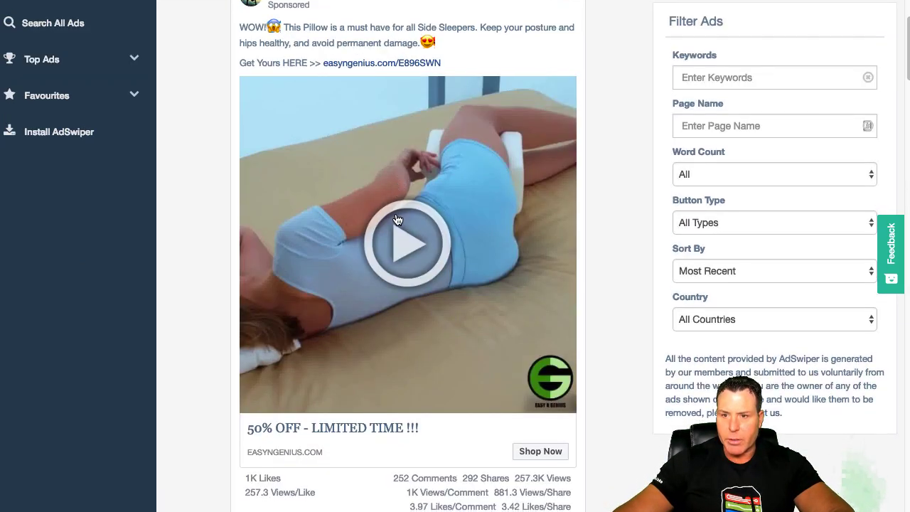
scroll(678, 5, "up", 3)
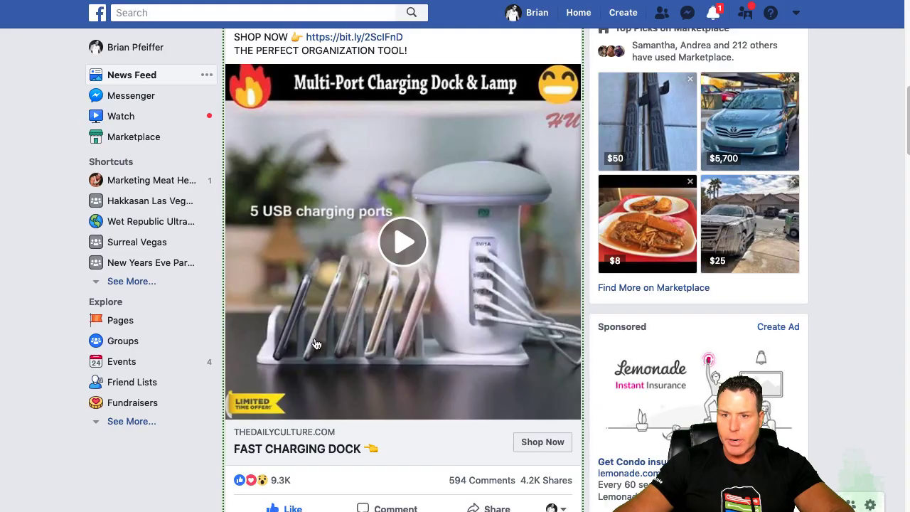
scroll(409, 287, "down", 10)
scroll(409, 288, "down", 5)
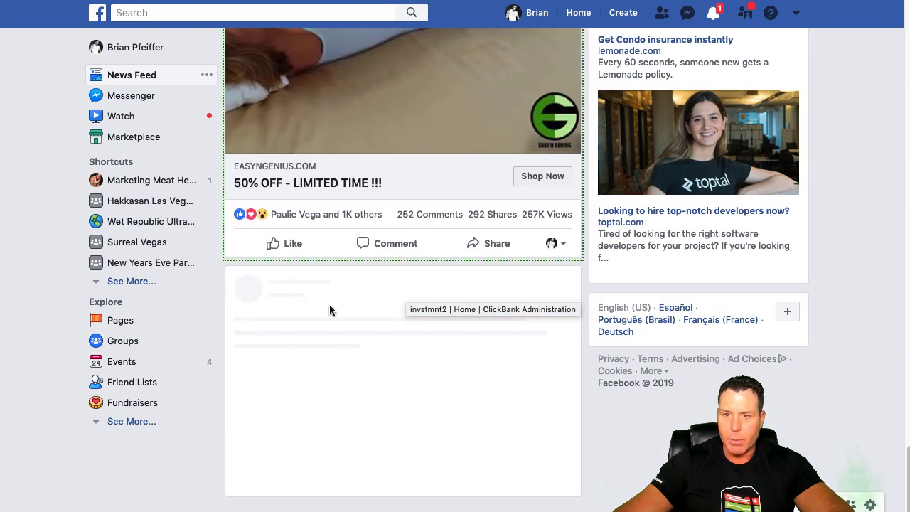
scroll(368, 332, "up", 3)
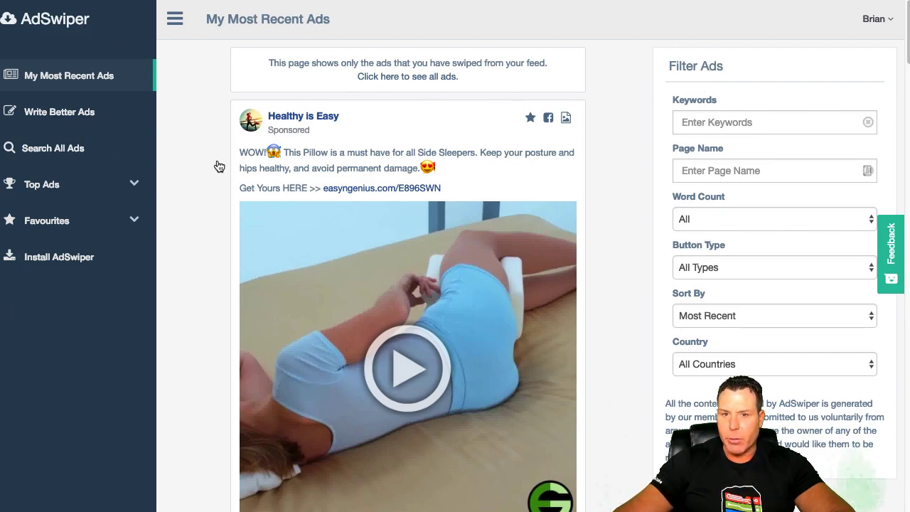
- Expand Top Ads in the sidebar and apply 'Blender' as the keyword filter
left_click(113, 187)
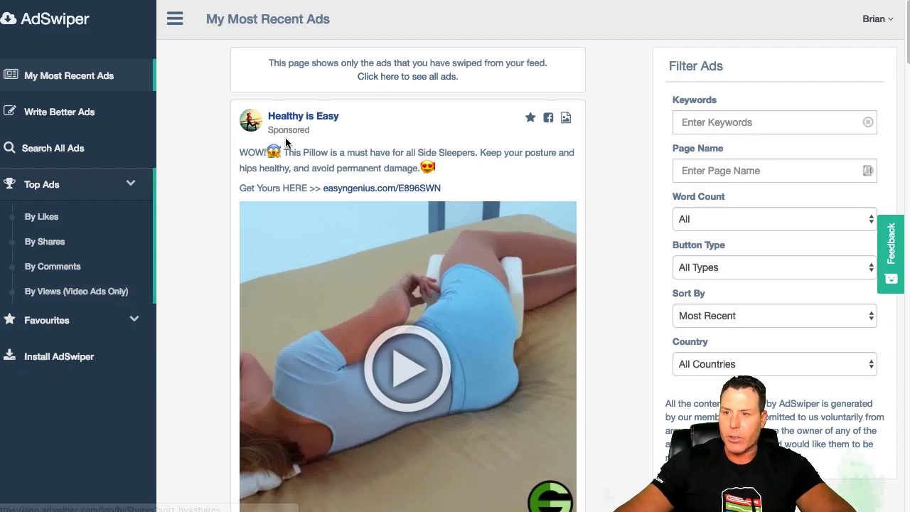
left_click(690, 124)
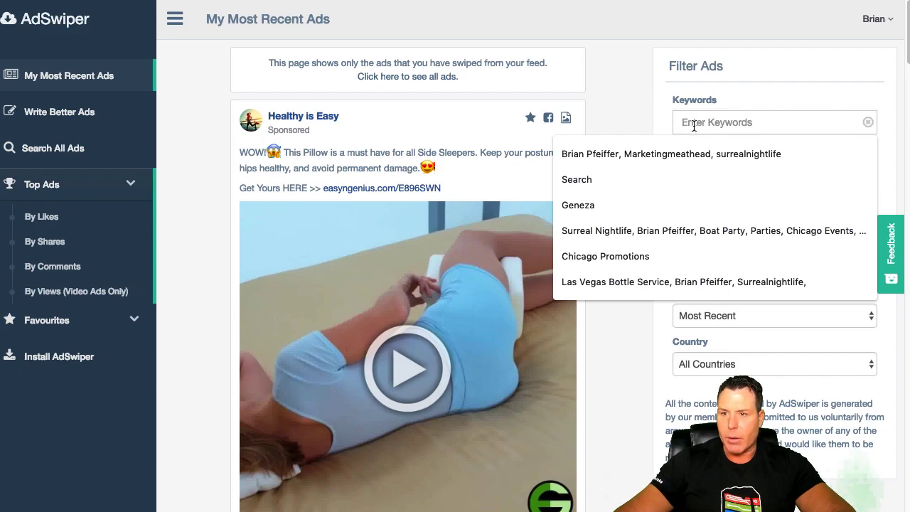
type("Blender")
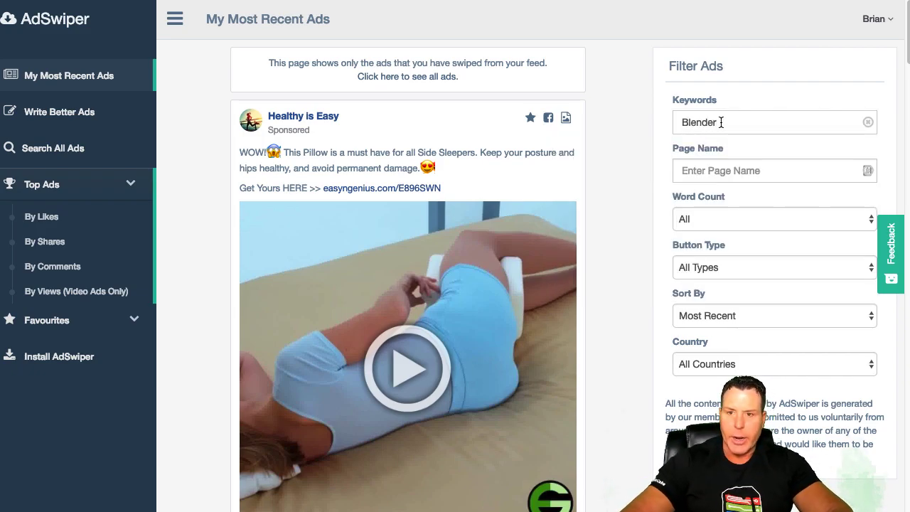
key("Return")
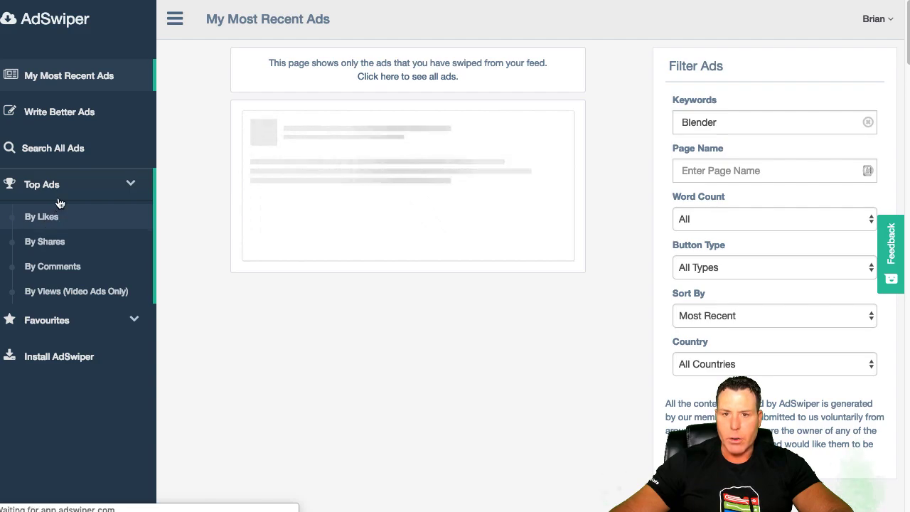
- Open Top Ads by Shares and enter 'Blender' in the Keywords field
left_click(51, 183)
left_click(54, 184)
left_click(112, 188)
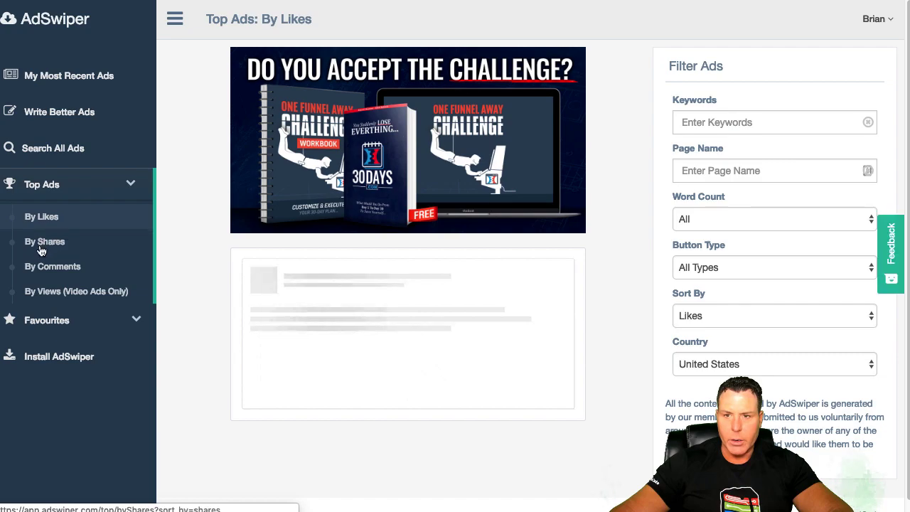
left_click(126, 238)
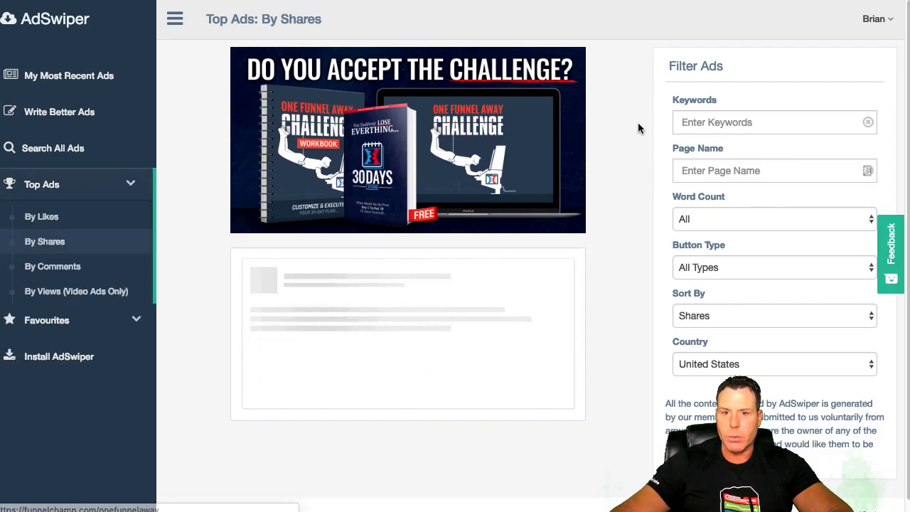
left_click(752, 123)
type("Blender")
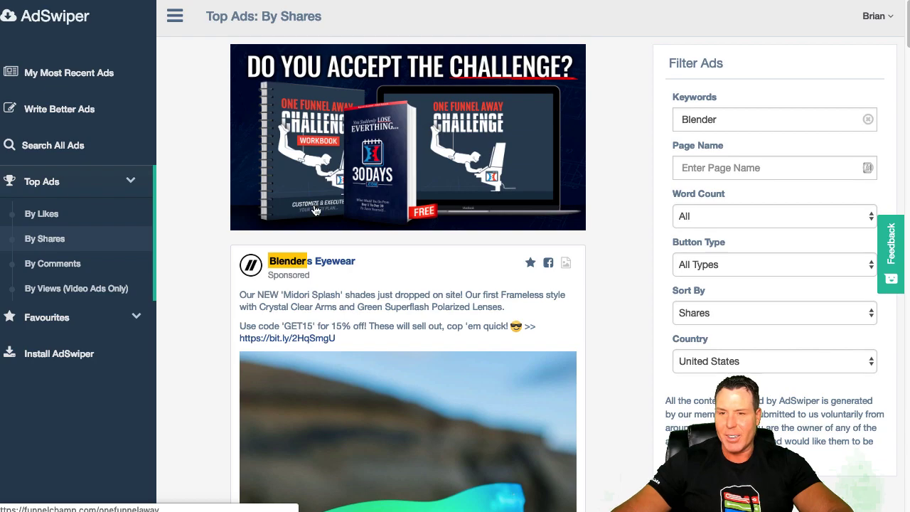
- Scroll through the Blender ads ranked by shares, including Blenders Eyewear and BlendJet
scroll(330, 176, "down", 5)
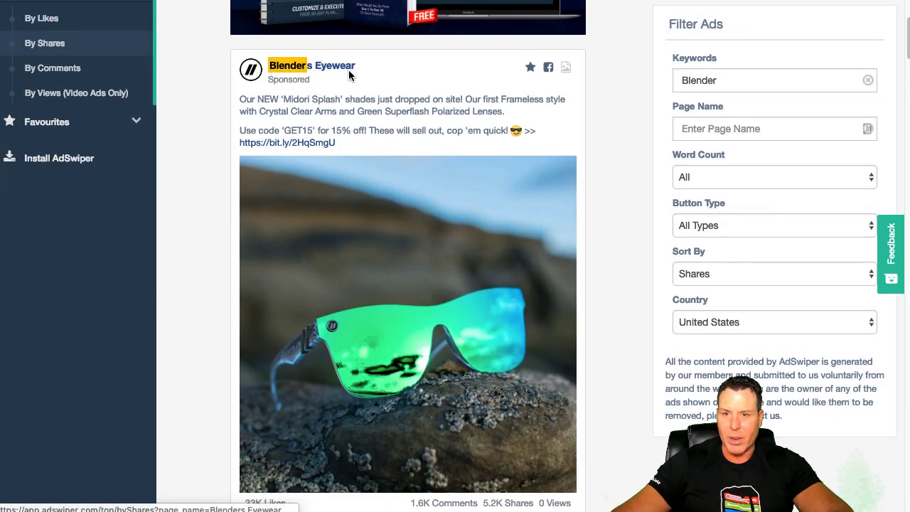
scroll(361, 286, "down", 10)
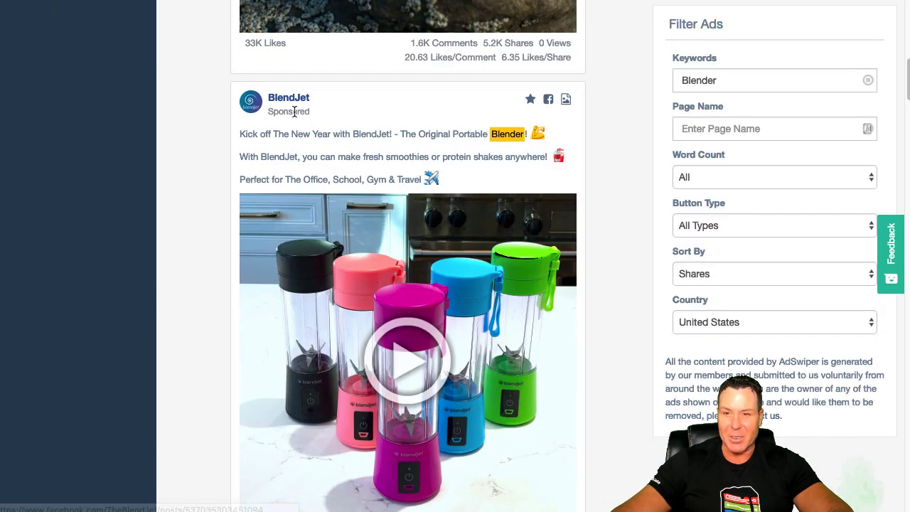
scroll(455, 333, "down", 15)
scroll(451, 333, "down", 9)
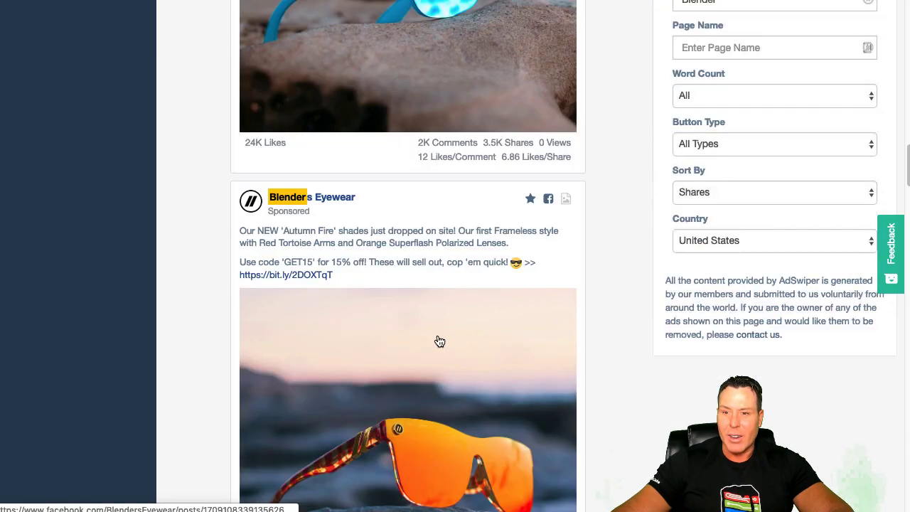
scroll(458, 312, "down", 10)
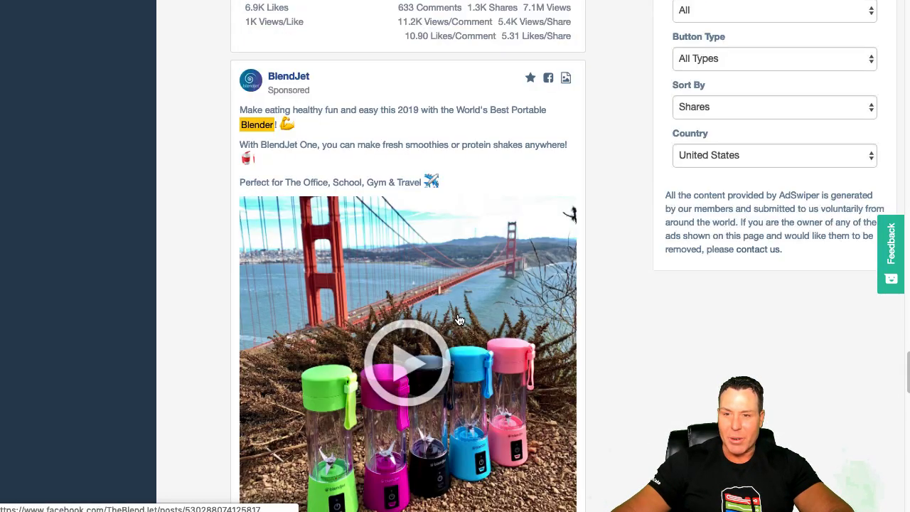
scroll(456, 316, "down", 20)
scroll(458, 212, "up", 20)
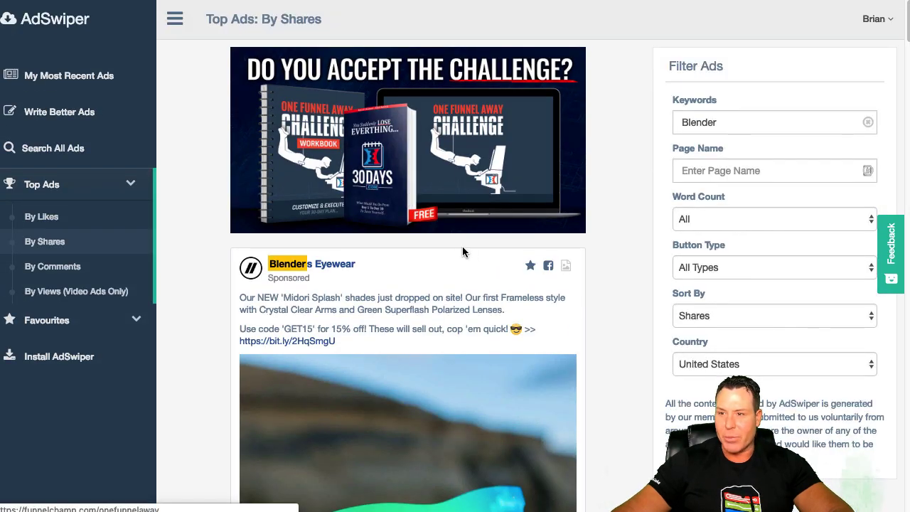
scroll(322, 193, "down", 1)
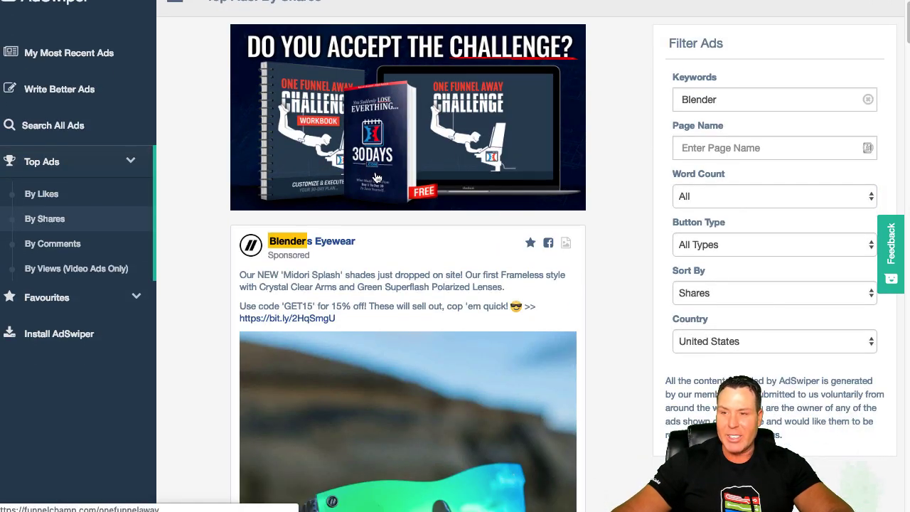
- Limit the Blender results to ads with a Shop Now button
left_click(714, 244)
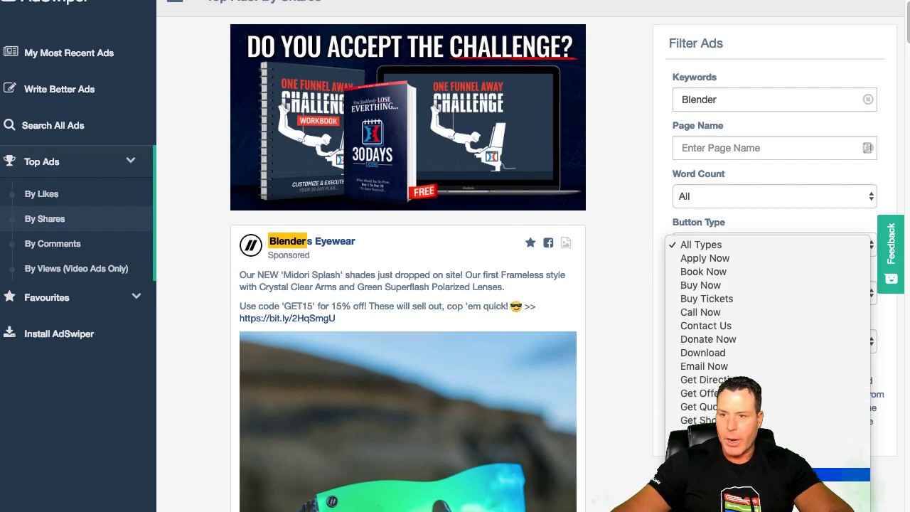
left_click(708, 434)
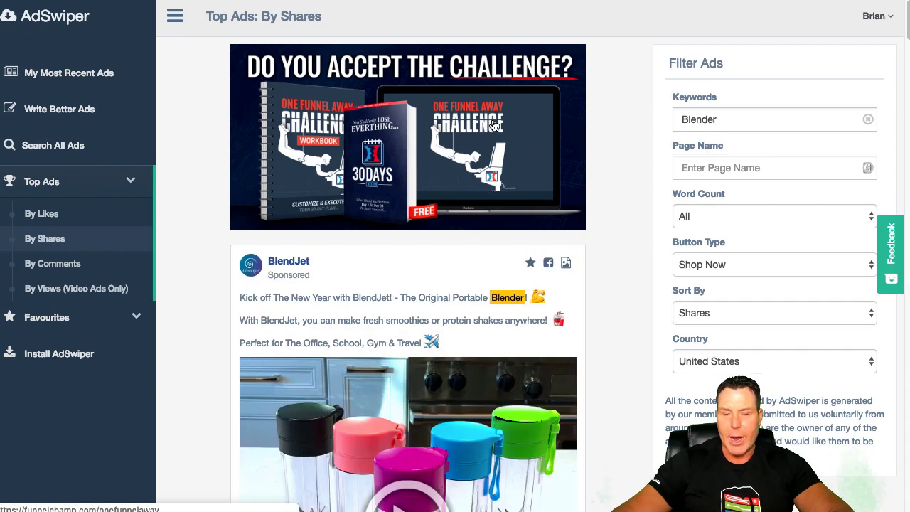
scroll(521, 207, "down", 1)
scroll(443, 331, "down", 5)
scroll(527, 260, "up", 6)
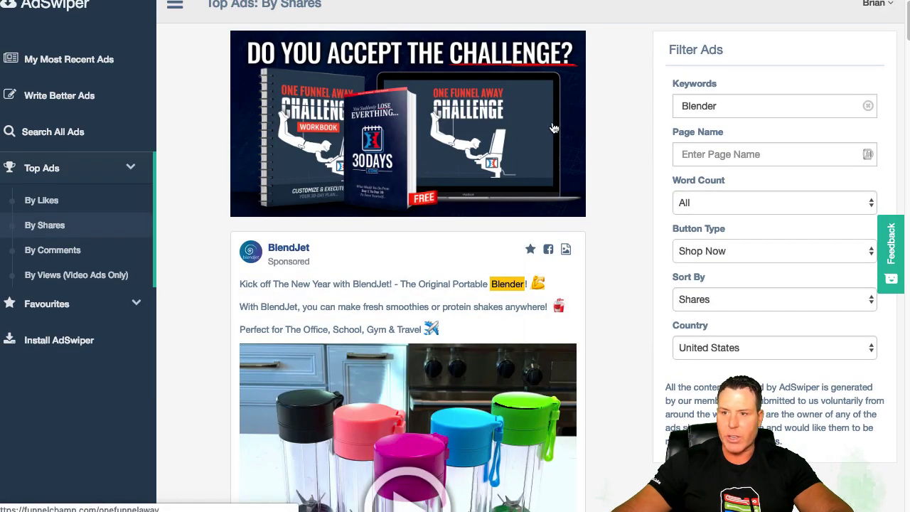
- Keep Sort By on Shares and browse the BlendJet, Shopaholics and Acemart portable blender ads
left_click(709, 301)
left_click(708, 299)
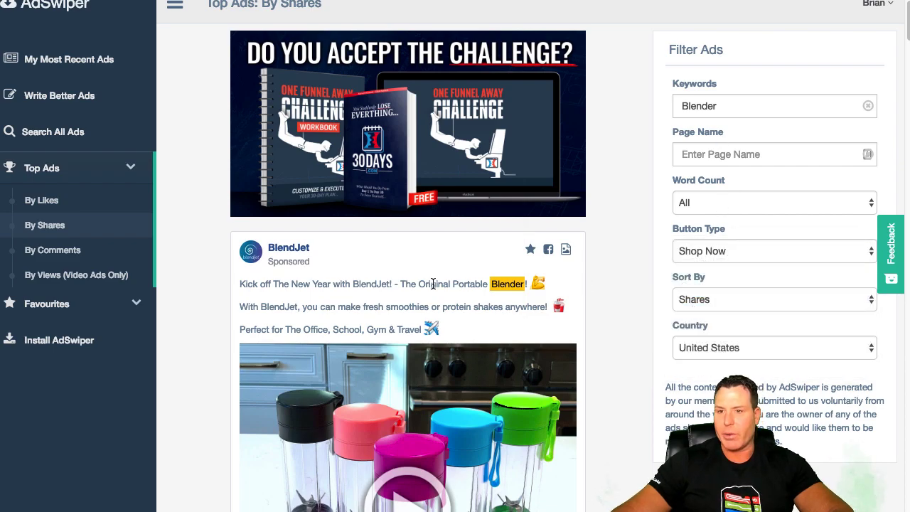
scroll(433, 284, "up", 1)
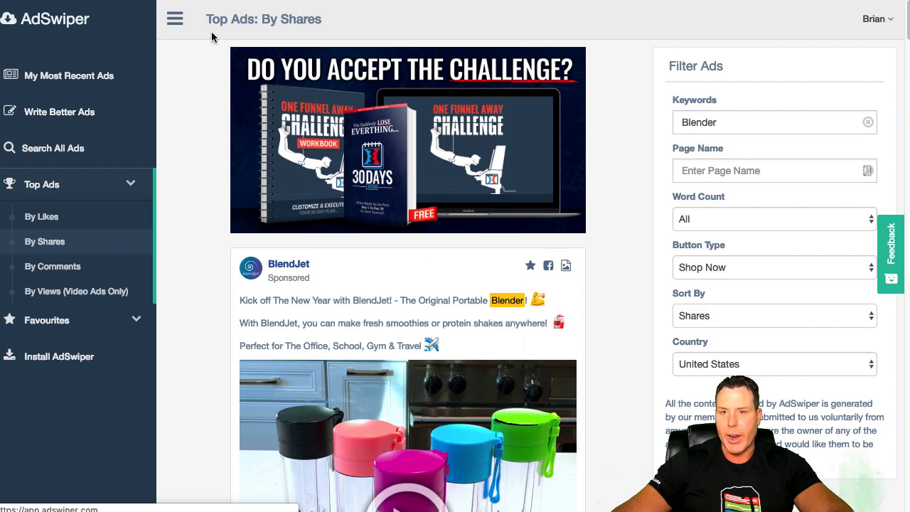
scroll(460, 322, "down", 1)
scroll(534, 263, "down", 1)
scroll(714, 203, "up", 1)
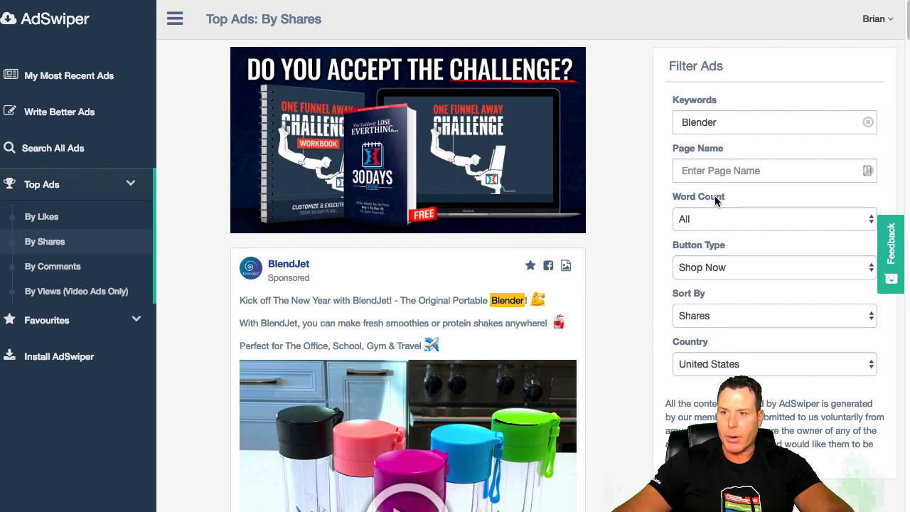
scroll(459, 344, "down", 10)
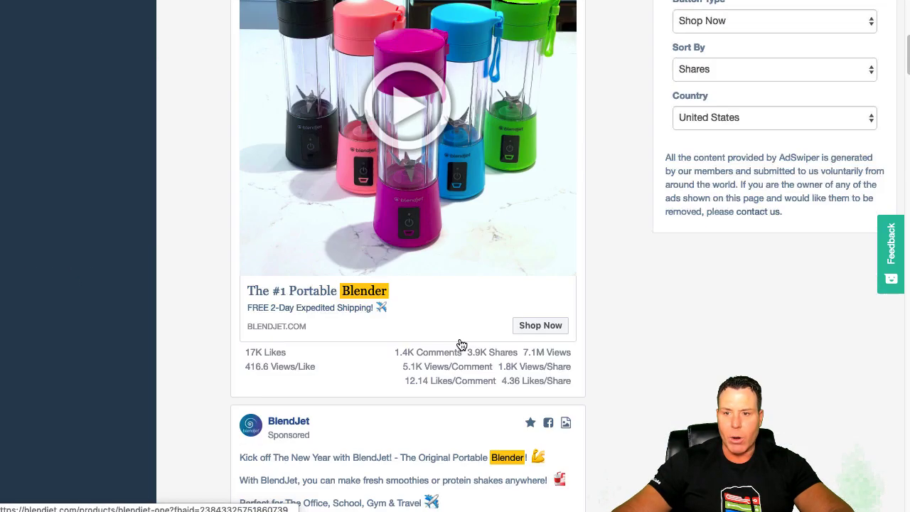
scroll(459, 345, "down", 20)
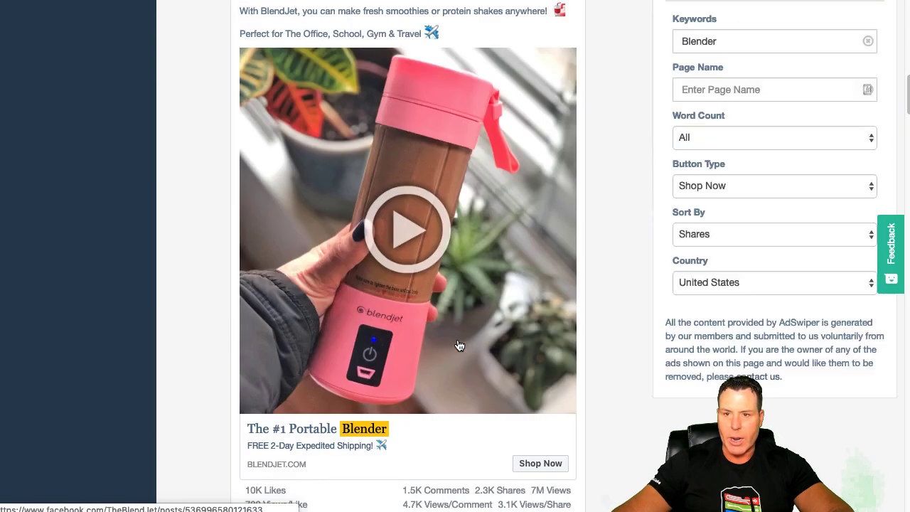
scroll(455, 343, "down", 15)
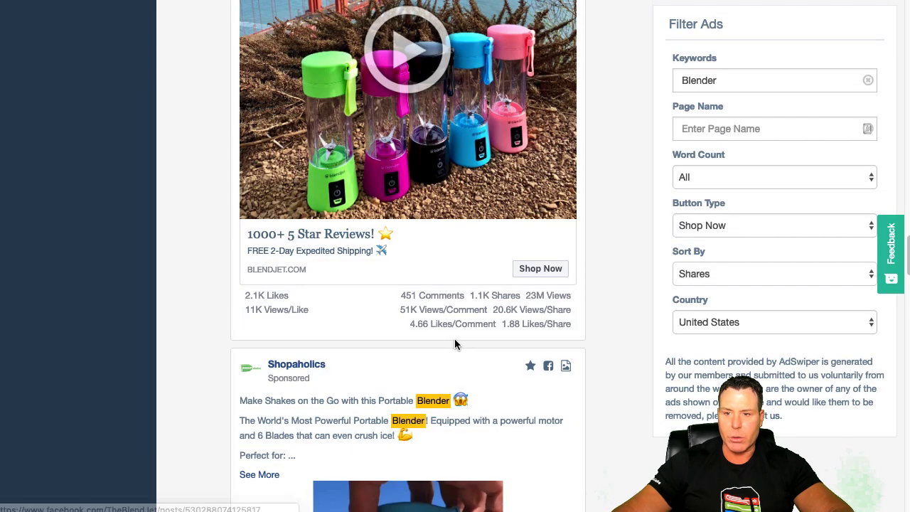
scroll(458, 341, "down", 10)
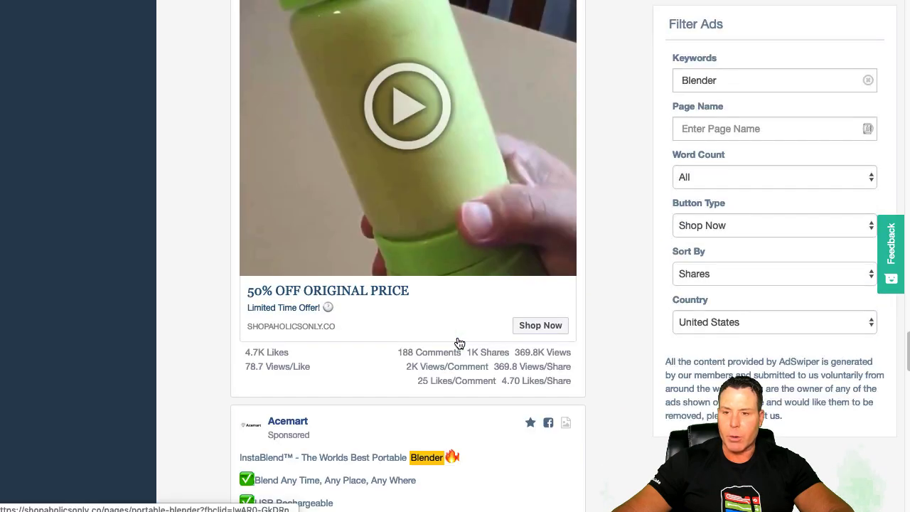
scroll(443, 288, "down", 3)
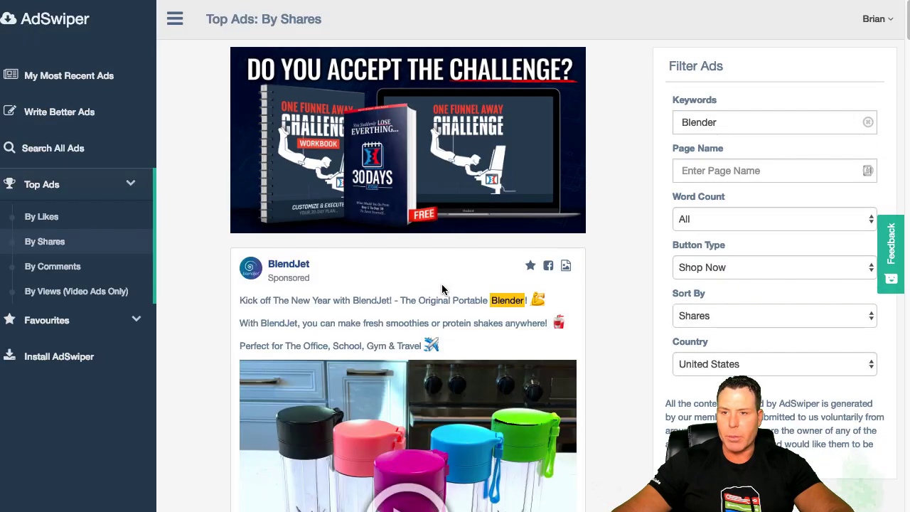